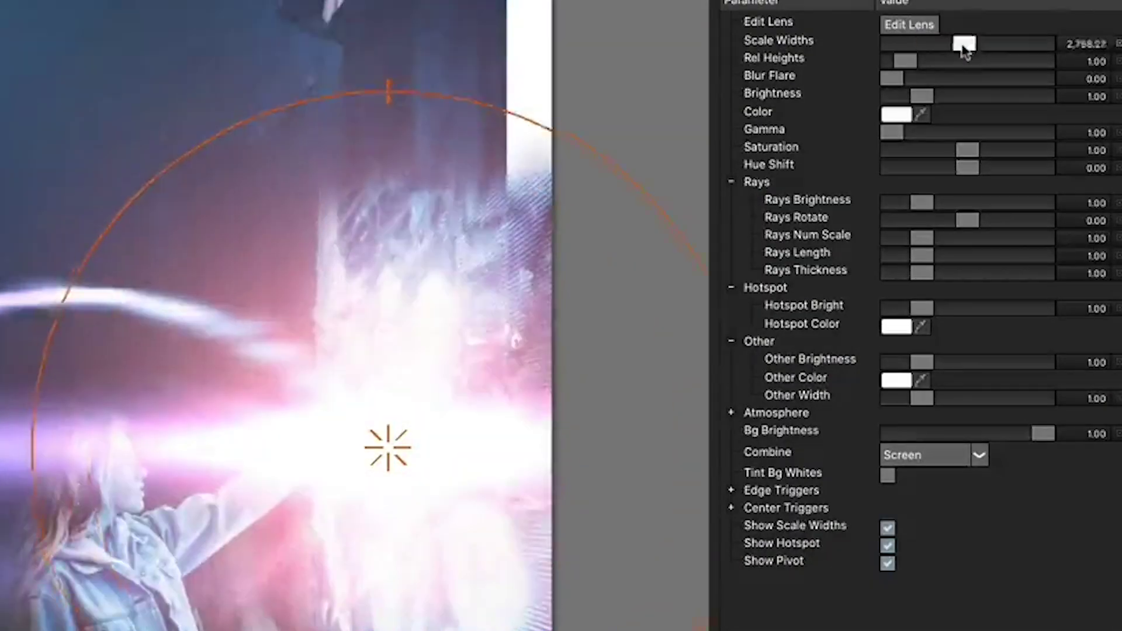
# - Stretch the flare into a tall ellipse, blur and tint it teal, dim it, and lengthen and thicken its rays
pyautogui.moveTo(894, 69); pyautogui.dragTo(933, 78)
pyautogui.moveTo(967, 150); pyautogui.dragTo(956, 199)
pyautogui.moveTo(923, 98); pyautogui.dragTo(915, 96)
pyautogui.moveTo(922, 238); pyautogui.dragTo(932, 273)
pyautogui.moveTo(922, 308); pyautogui.dragTo(967, 365)
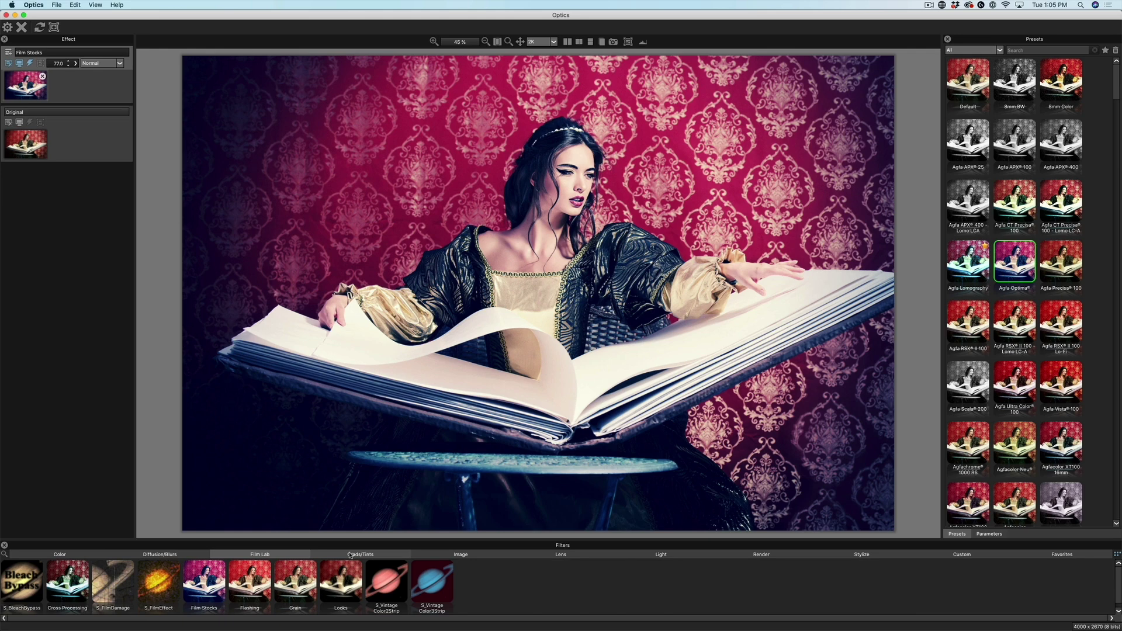
# - Darken the image corners with a larger vignette at aspect ratio -10
pyautogui.moveTo(369, 554)
pyautogui.moveTo(534, 553)
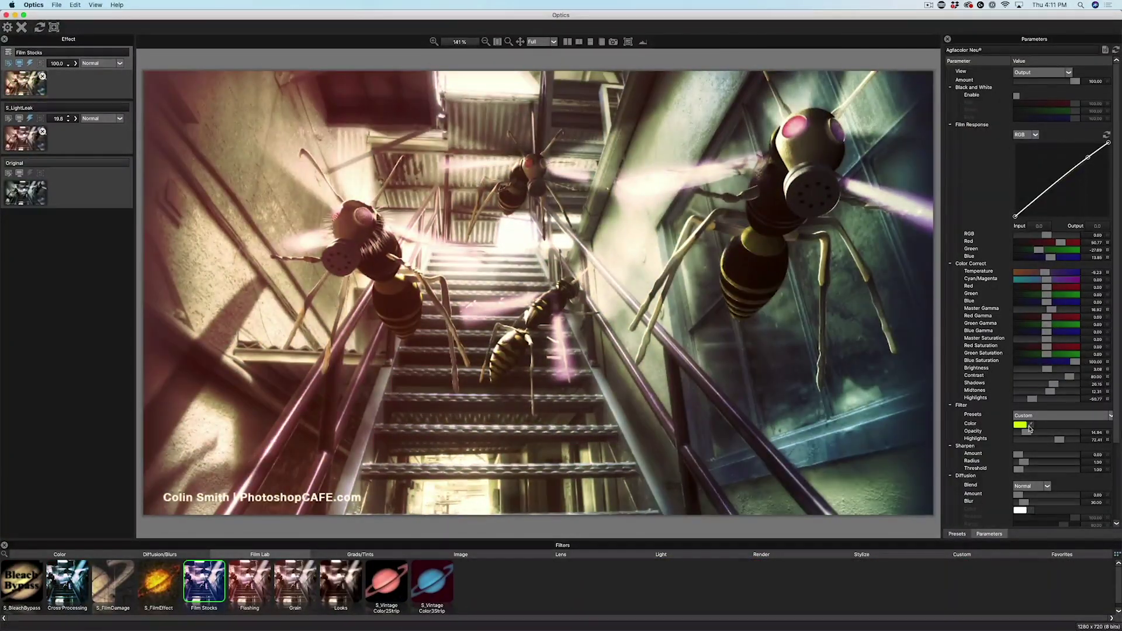
pyautogui.scroll(-5, 1023, 365)
pyautogui.moveTo(1023, 363); pyautogui.dragTo(1024, 362)
pyautogui.moveTo(1039, 376); pyautogui.dragTo(1040, 376)
pyautogui.moveTo(1046, 383); pyautogui.dragTo(1040, 383)
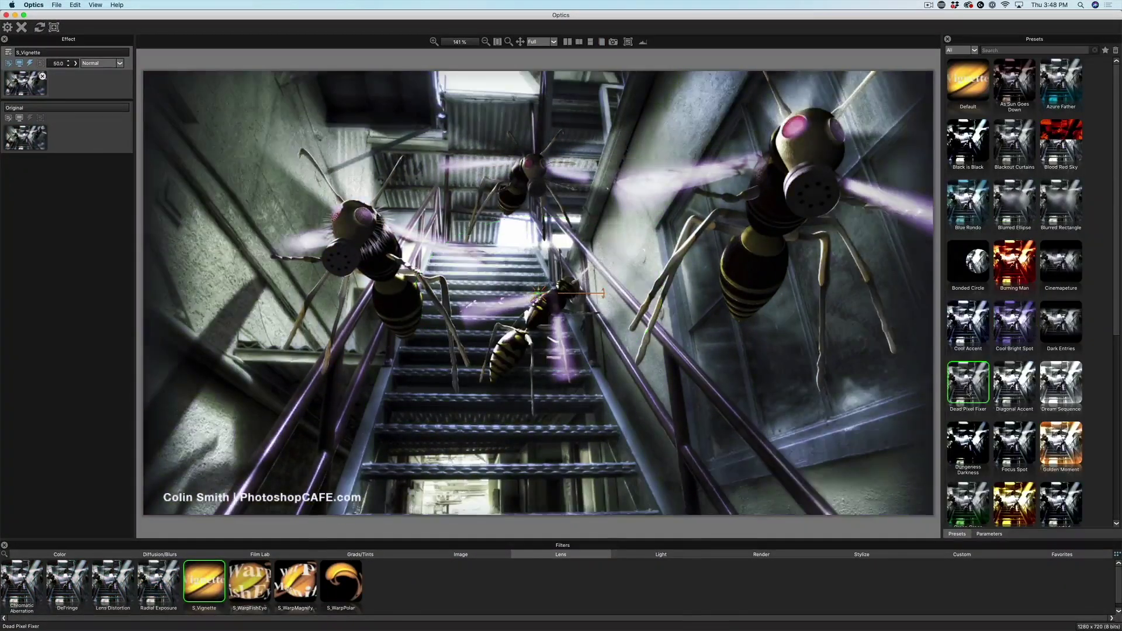
# - Apply a darkening film-stock preset, the It Fell From The Sky flare, and Grindhouse film damage
pyautogui.click(962, 448)
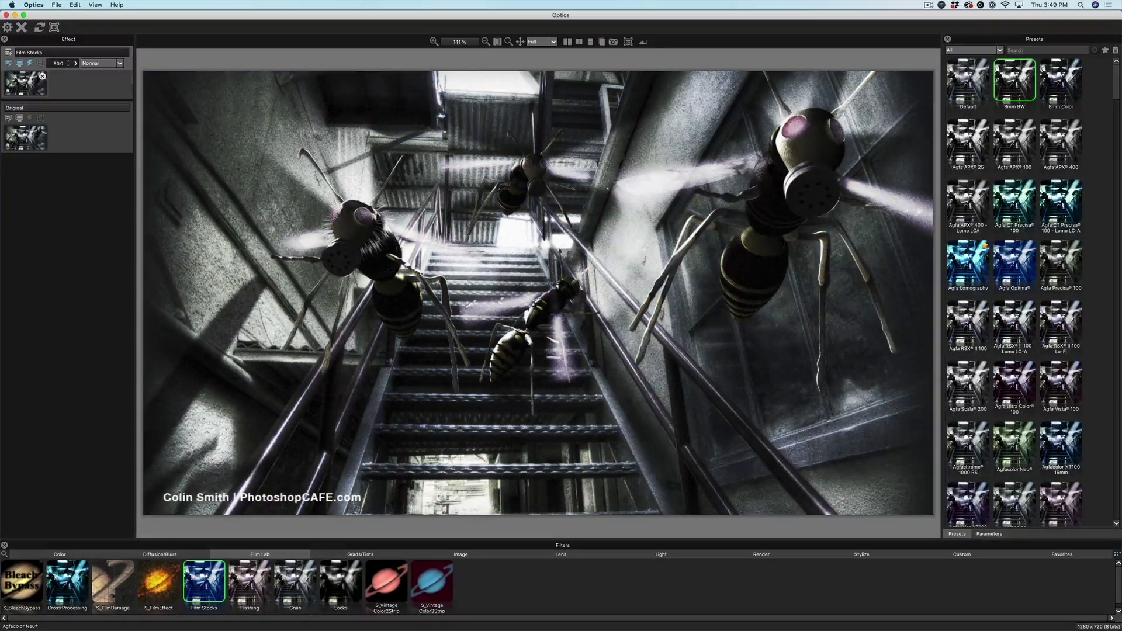
pyautogui.click(1017, 462)
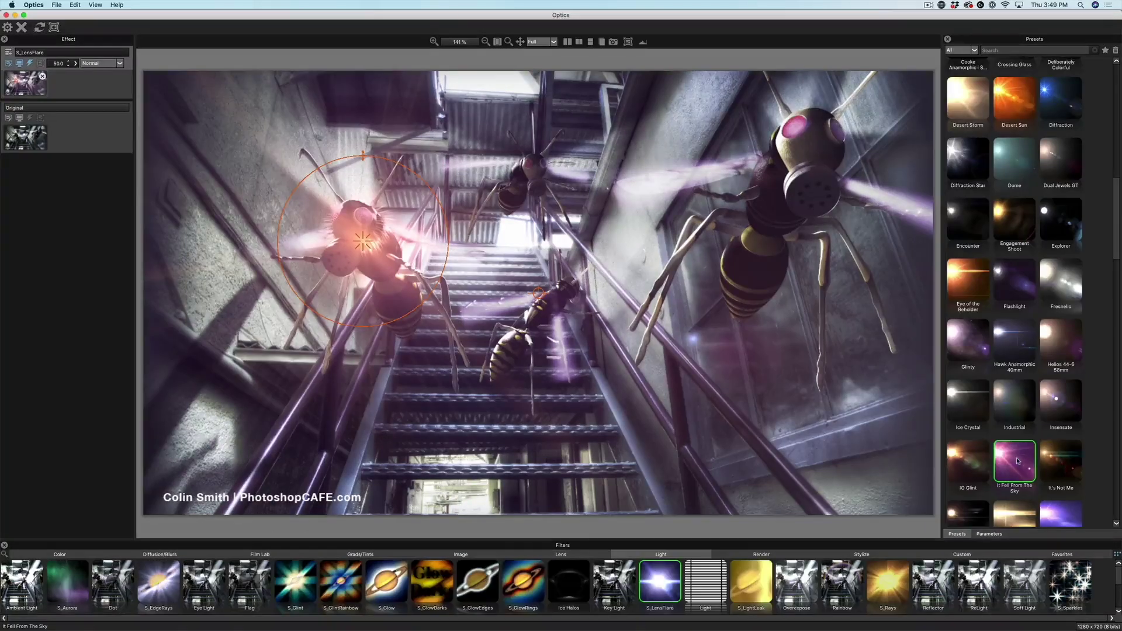
pyautogui.click(301, 555)
pyautogui.click(113, 584)
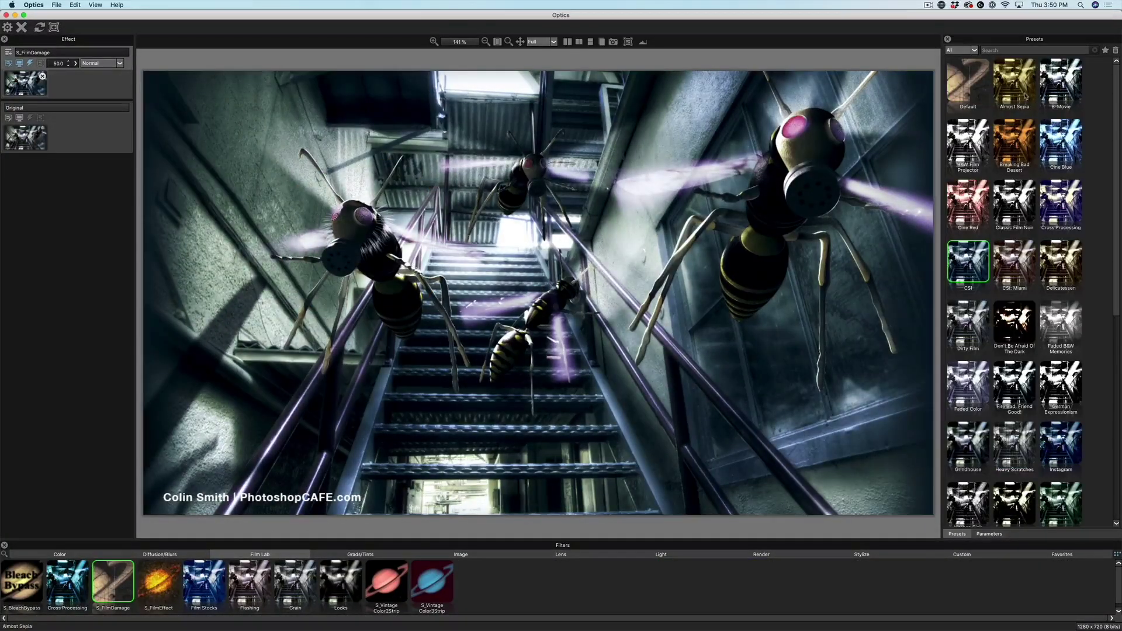
pyautogui.click(988, 455)
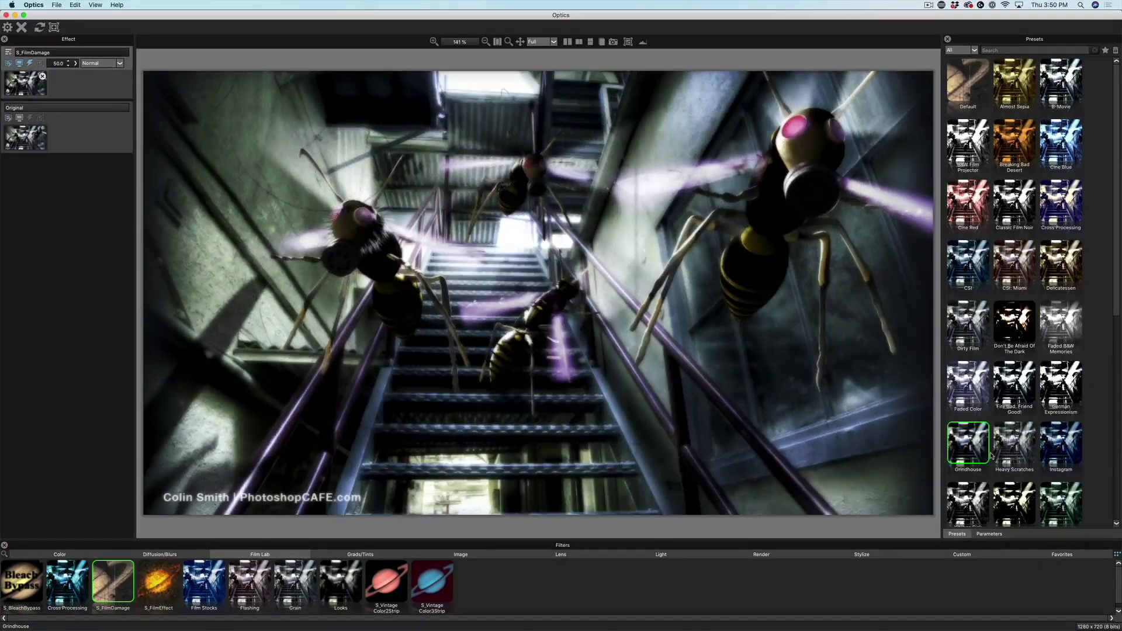
pyautogui.click(297, 592)
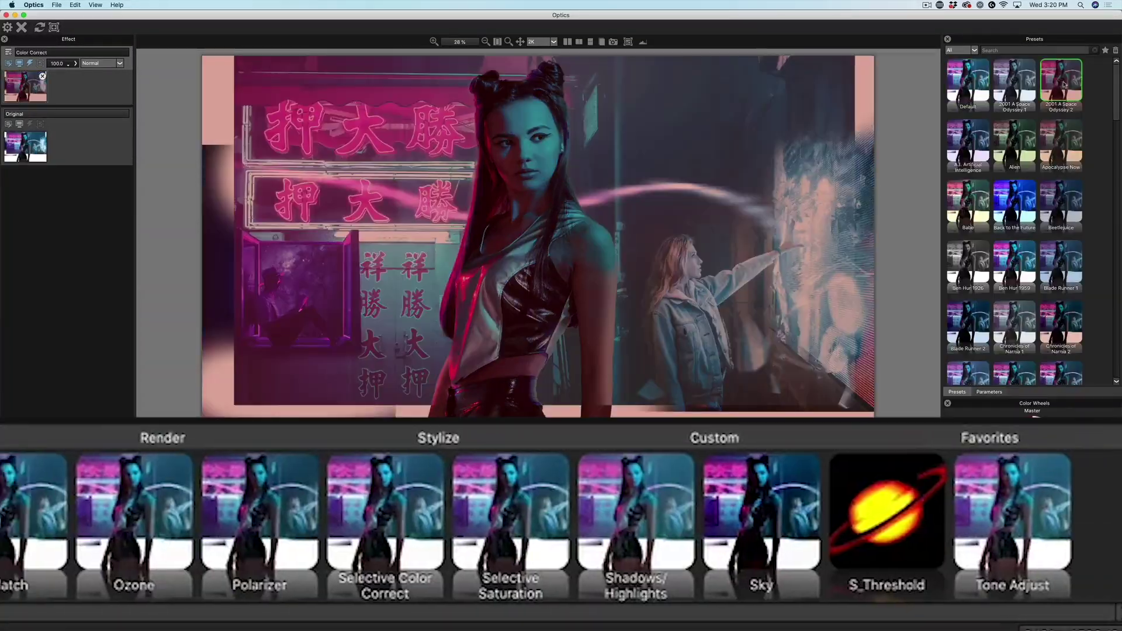
# - Try movie-look colour presets on the composite, ending on Ben Hur 1959
pyautogui.click(1015, 143)
pyautogui.click(1015, 204)
pyautogui.click(1015, 263)
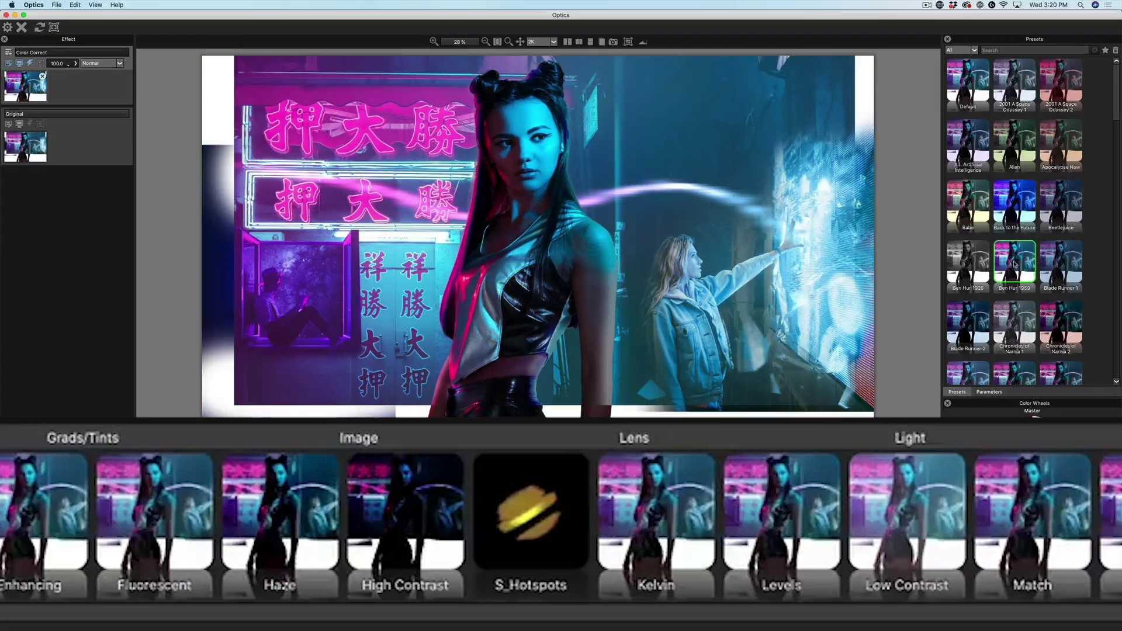
pyautogui.scroll(-10, 1029, 252)
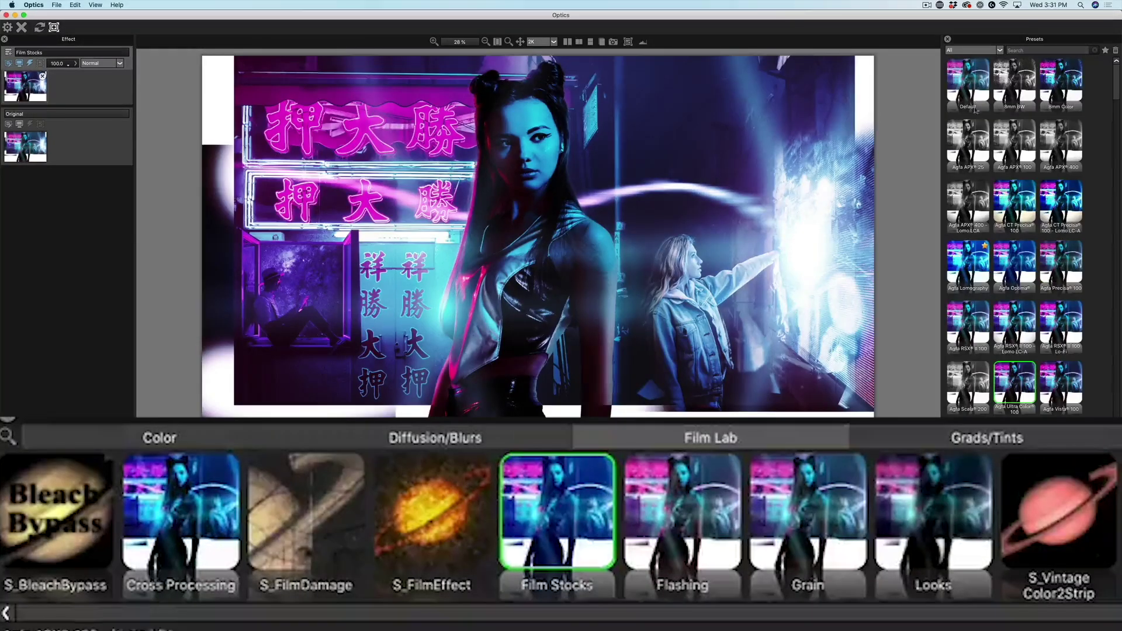
# - Try the Agfa APX 25 and Albumen 1 film stocks, then a Cranberry Color Spot tint
pyautogui.click(968, 141)
pyautogui.click(1061, 503)
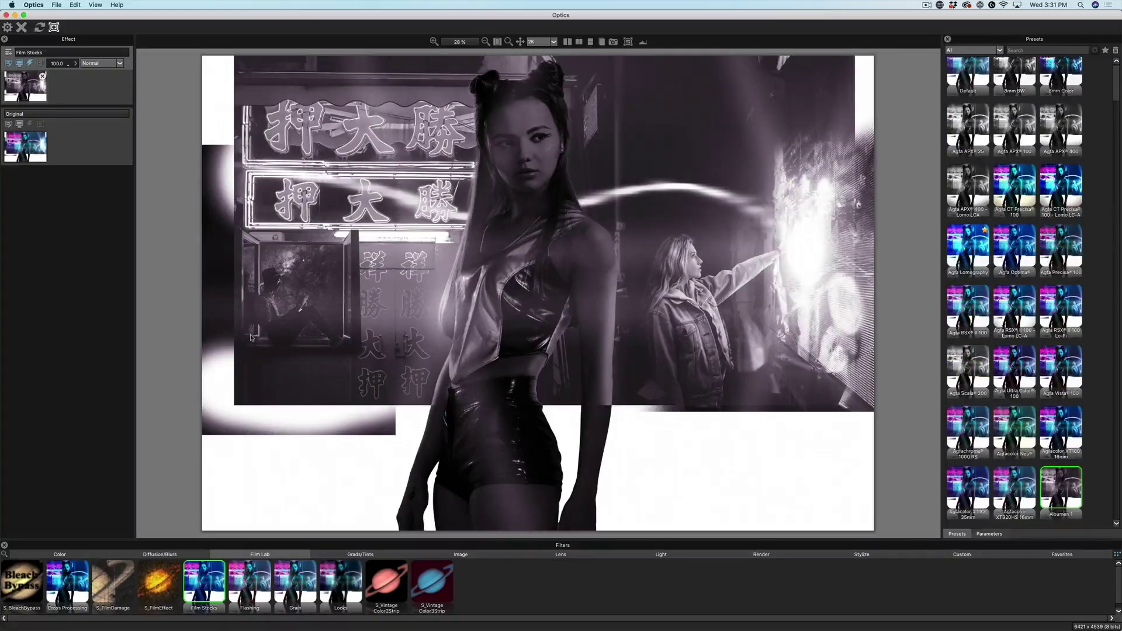
pyautogui.click(360, 554)
pyautogui.click(67, 582)
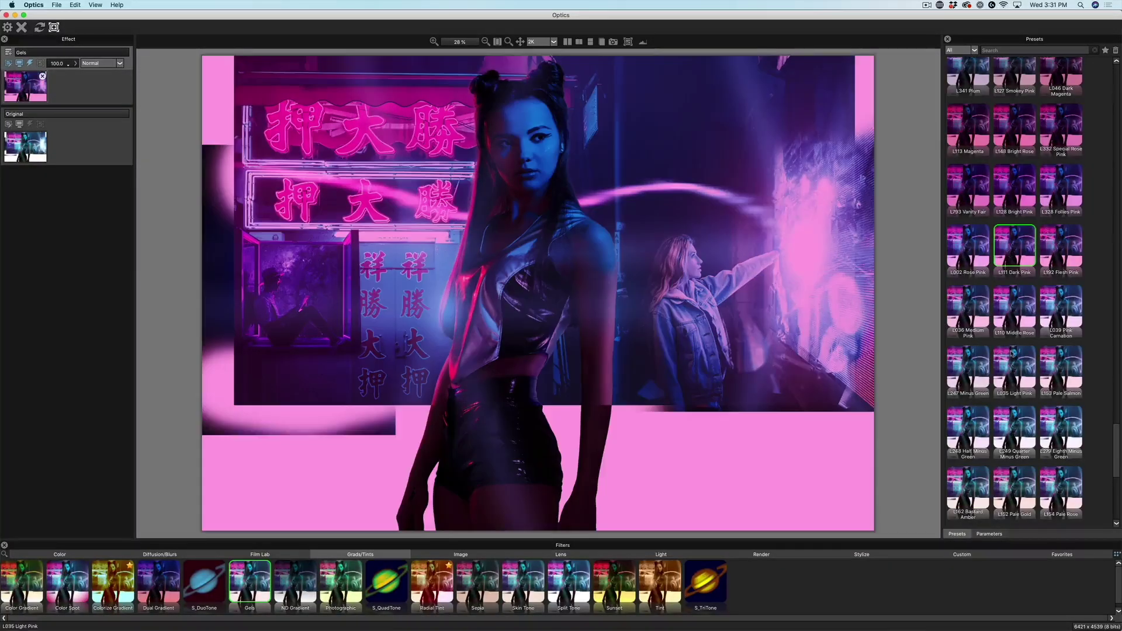
# - Apply the Detail filter with its Smoothing 2 preset
pyautogui.click(461, 554)
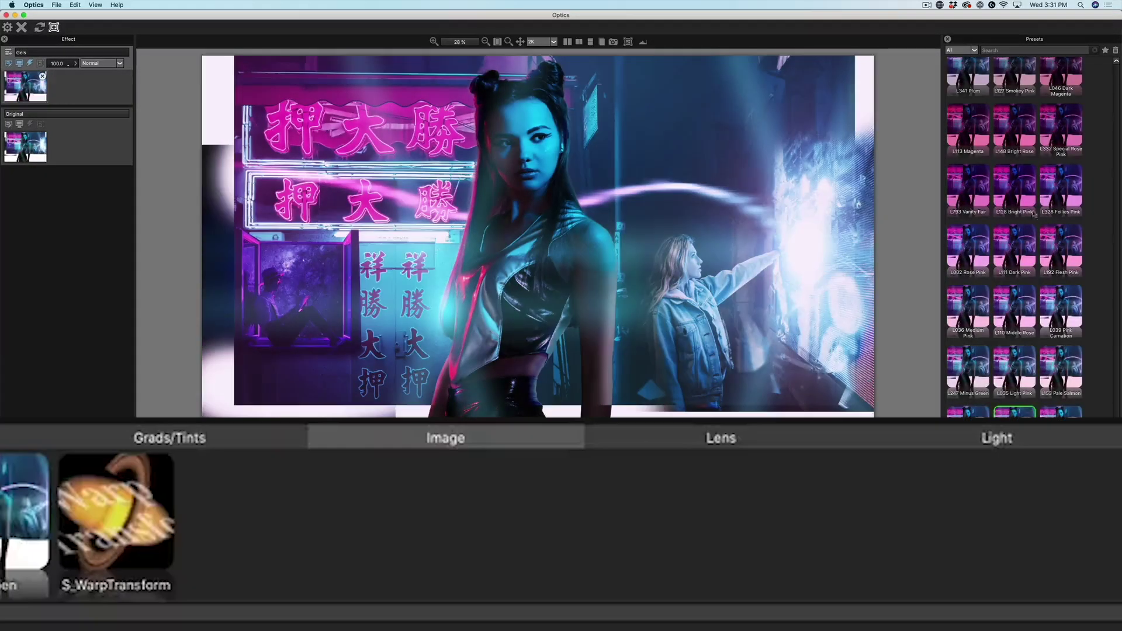
pyautogui.click(22, 582)
pyautogui.click(1015, 230)
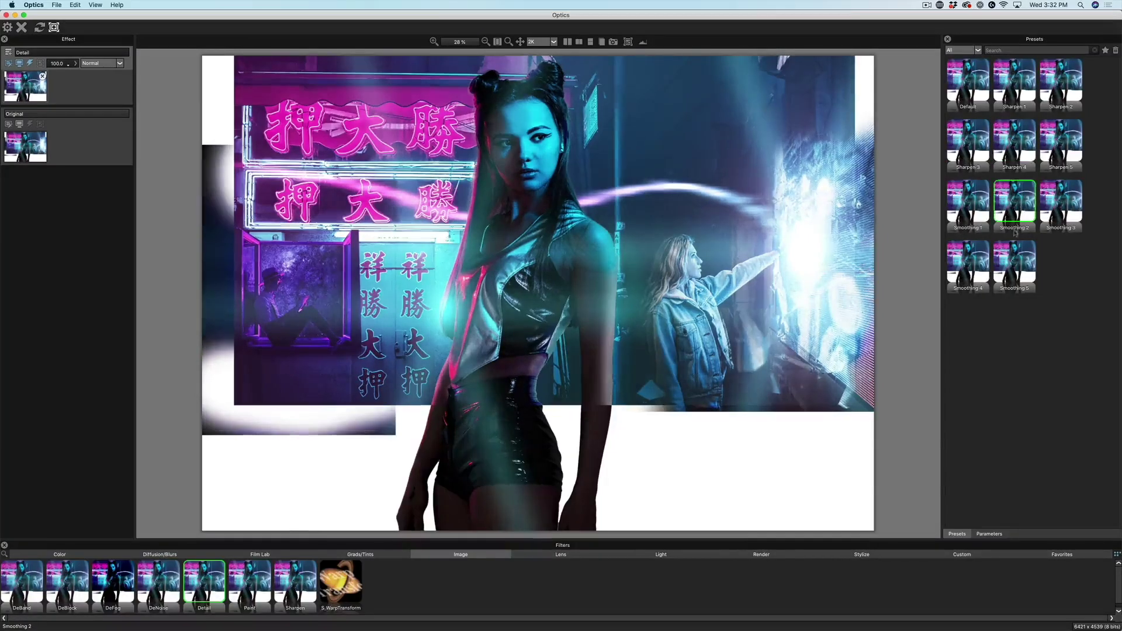
# - Try S_Vignette presets like Blood Red Sky, then the Desert Flash light leak
pyautogui.click(561, 554)
pyautogui.click(204, 582)
pyautogui.click(1066, 143)
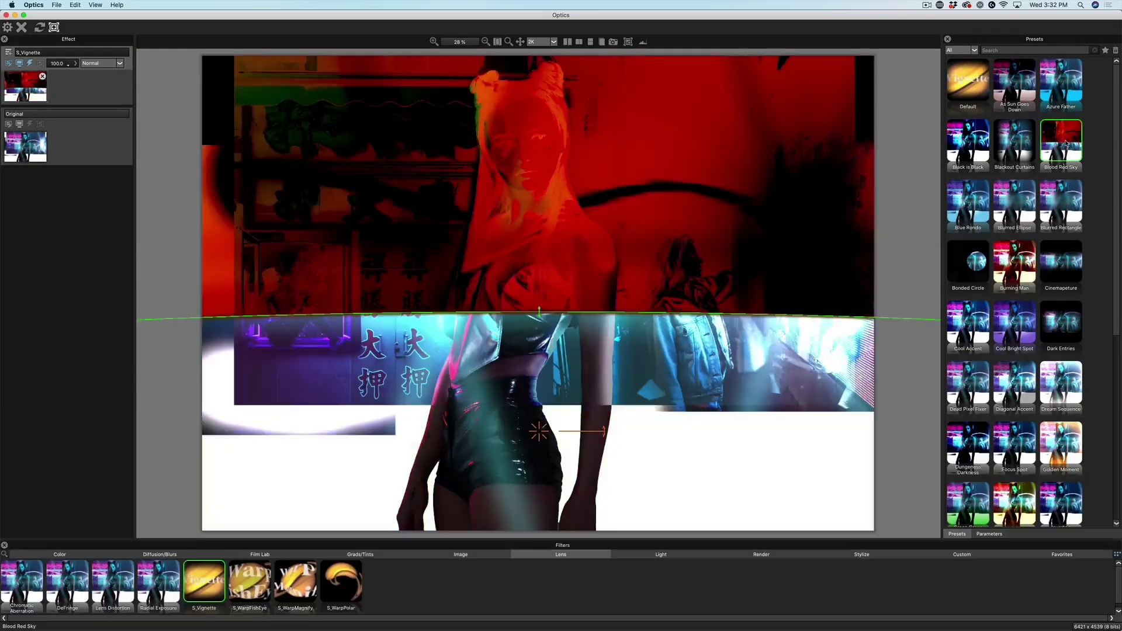
pyautogui.click(1029, 403)
pyautogui.click(1059, 393)
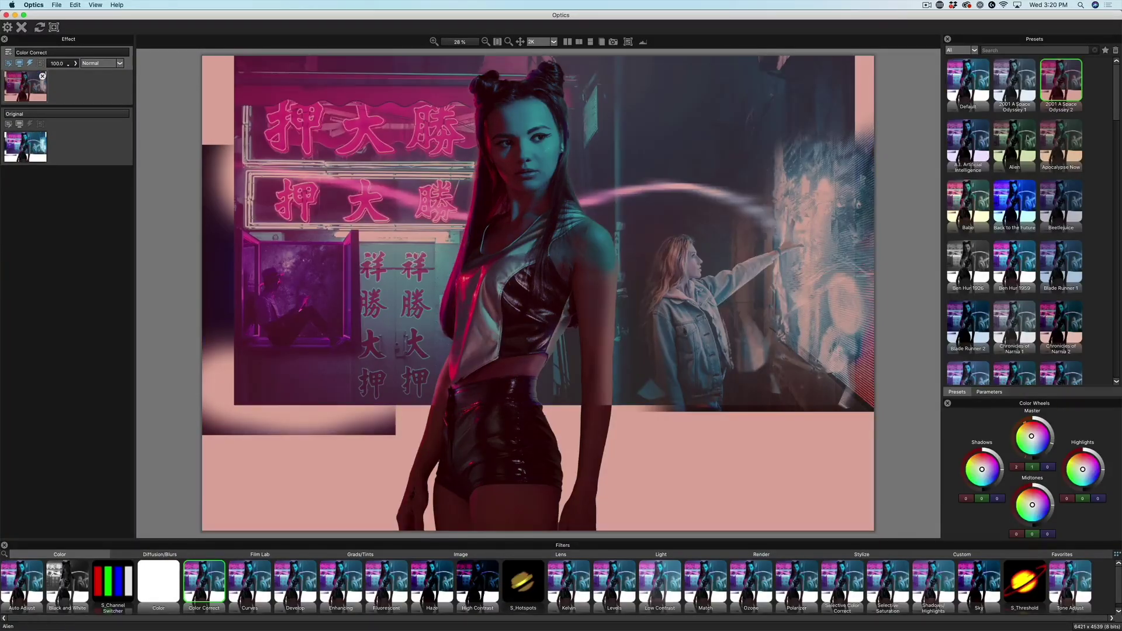
# - Preview the Alien, Back to the Future, and Chronicles of Narnia 1 and 2 colour looks
pyautogui.click(1025, 147)
pyautogui.click(1016, 202)
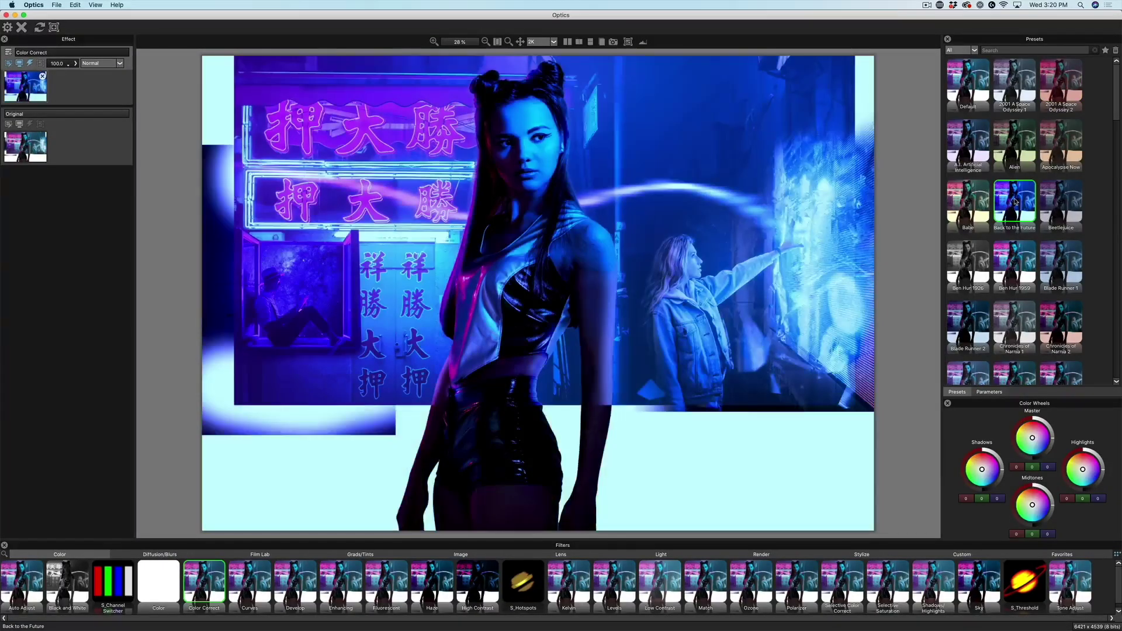
pyautogui.click(1015, 265)
pyautogui.click(1016, 317)
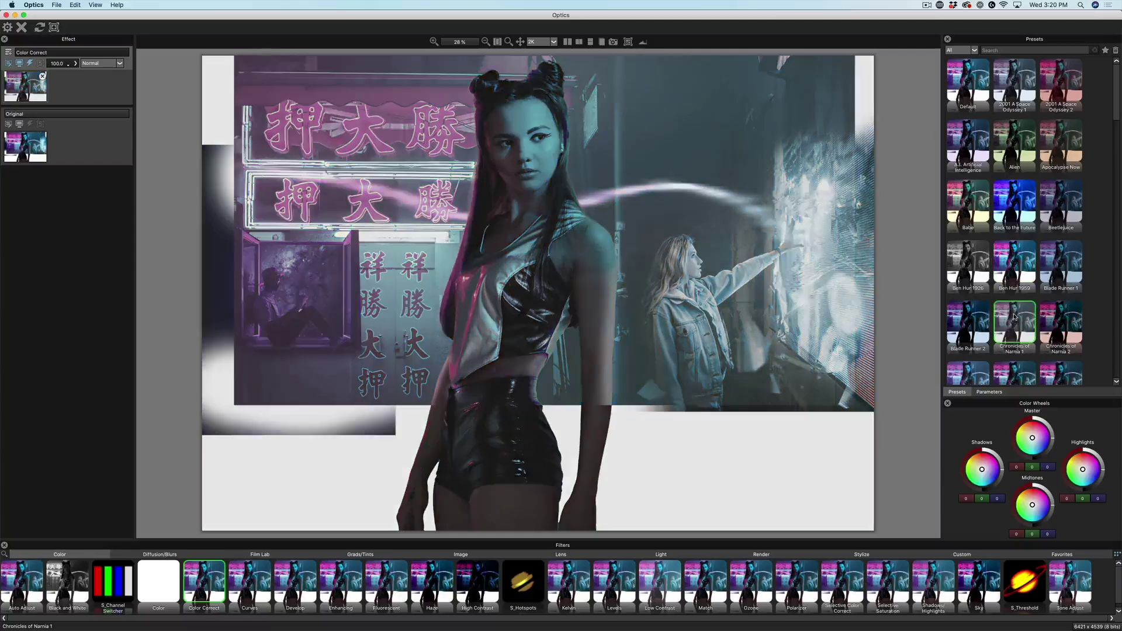
pyautogui.click(1061, 320)
# - Try Malcolm X, Mad Max Beyond Thunderdome and Mary Poppins 1, settling on Mary Poppins 2
pyautogui.scroll(-5, 1040, 245)
pyautogui.click(1061, 169)
pyautogui.click(1018, 184)
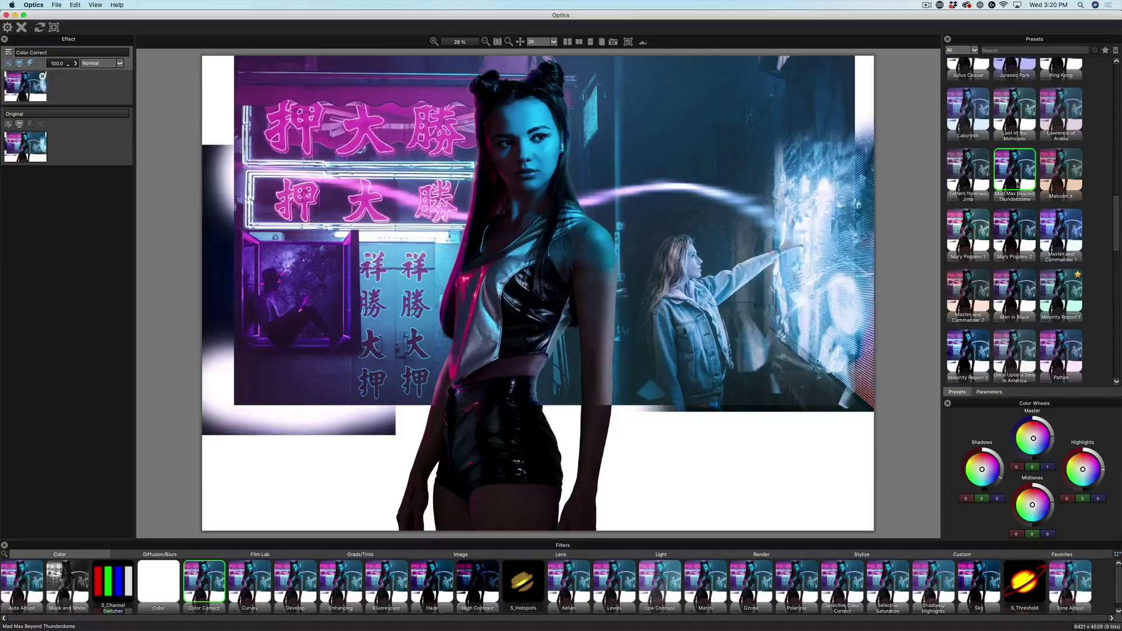
pyautogui.click(951, 244)
pyautogui.click(1015, 231)
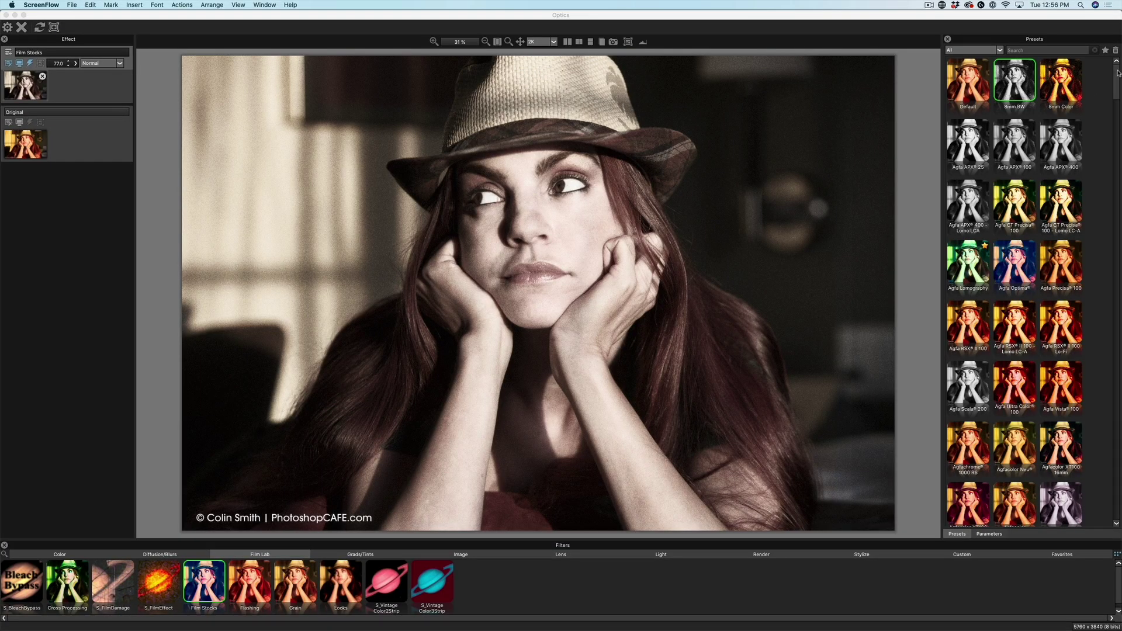
pyautogui.moveTo(1118, 73); pyautogui.dragTo(1065, 496)
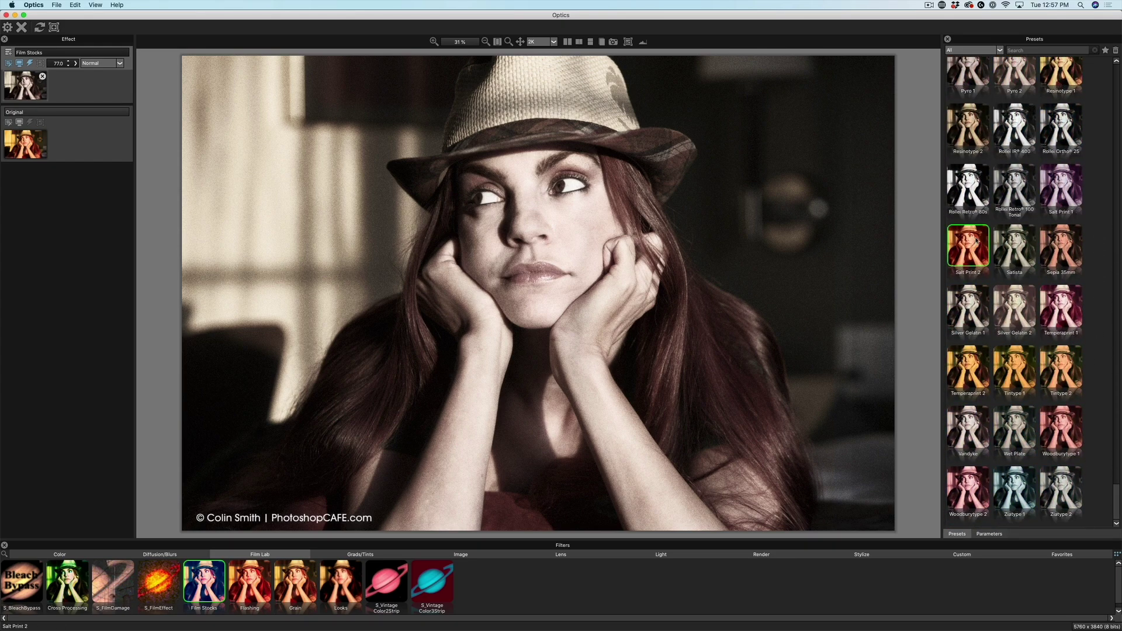
pyautogui.click(1062, 124)
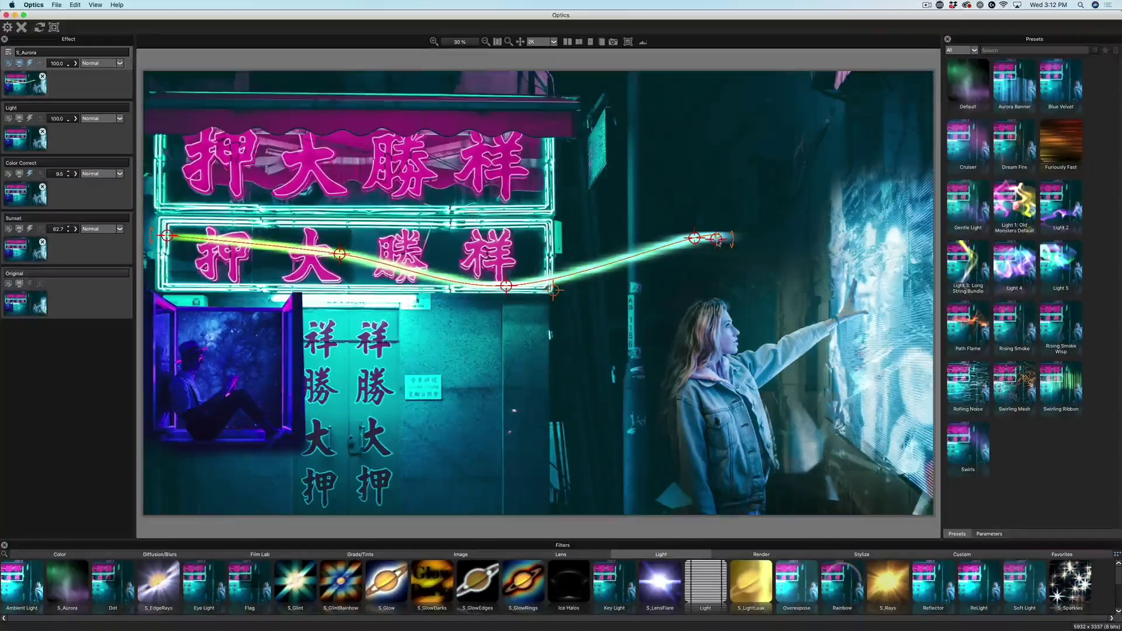
# - Drag the aurora streak's end onto the woman's hand, reshape its curve, and make its end colour cyan
pyautogui.moveTo(718, 242)
pyautogui.mouseDown()
pyautogui.moveTo(864, 271)
pyautogui.moveTo(858, 304)
pyautogui.mouseUp()
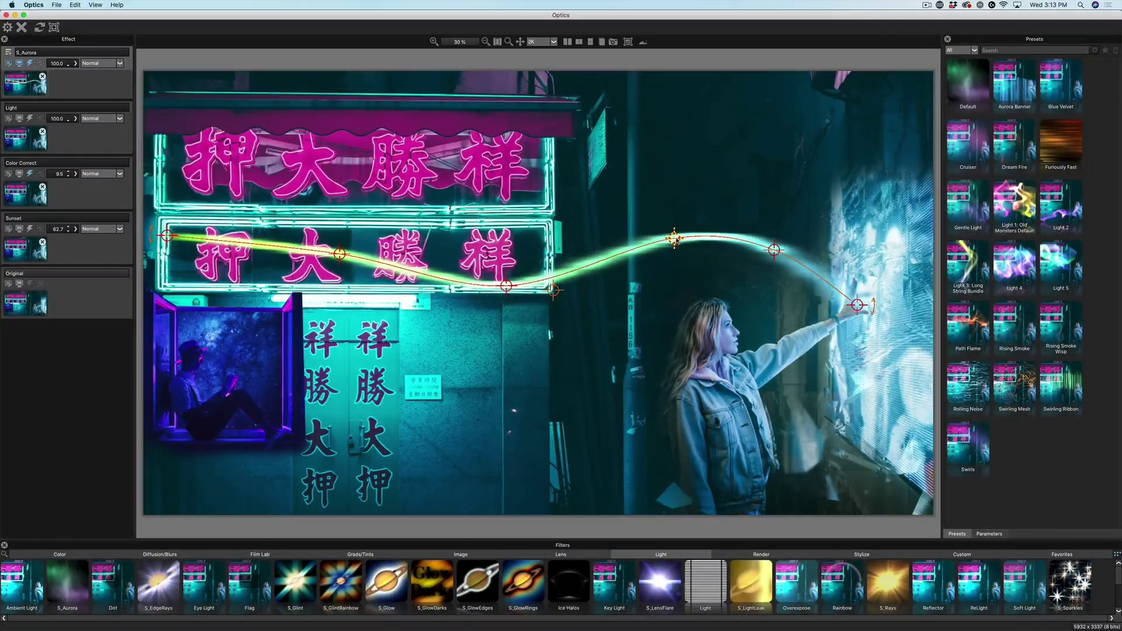
pyautogui.moveTo(506, 286); pyautogui.dragTo(470, 277)
pyautogui.moveTo(340, 253); pyautogui.dragTo(340, 238)
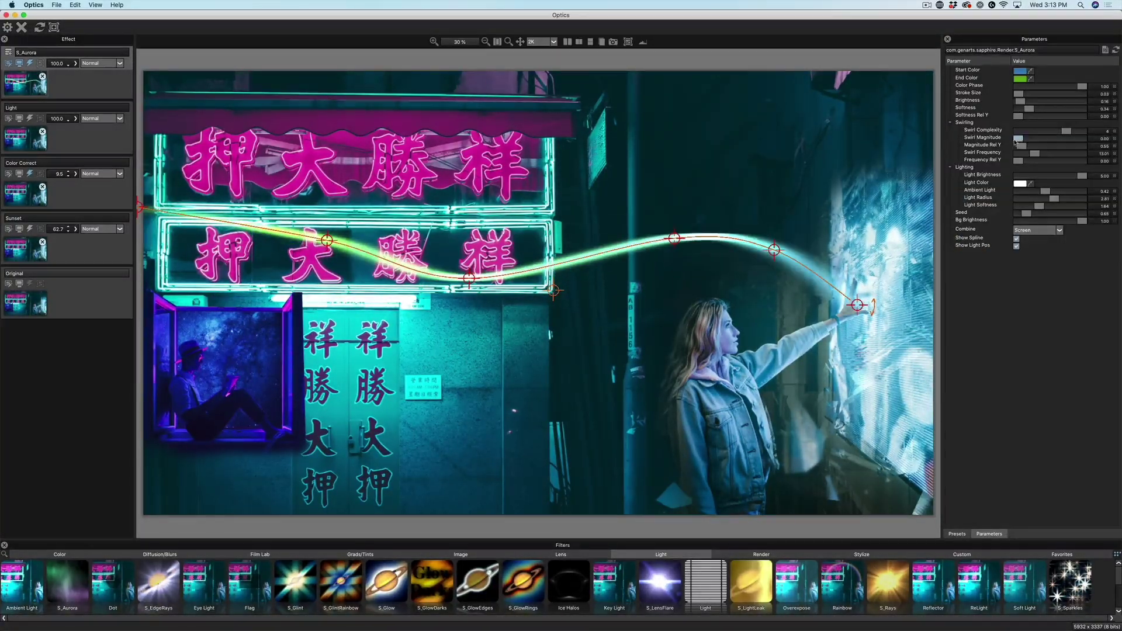
pyautogui.click(1021, 82)
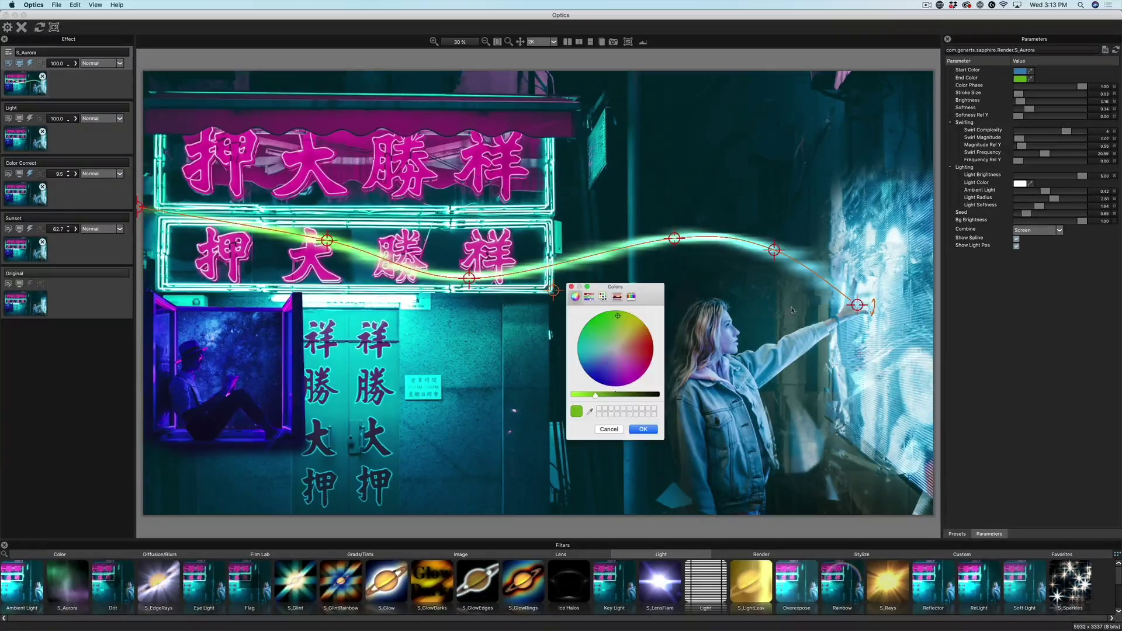
pyautogui.click(639, 429)
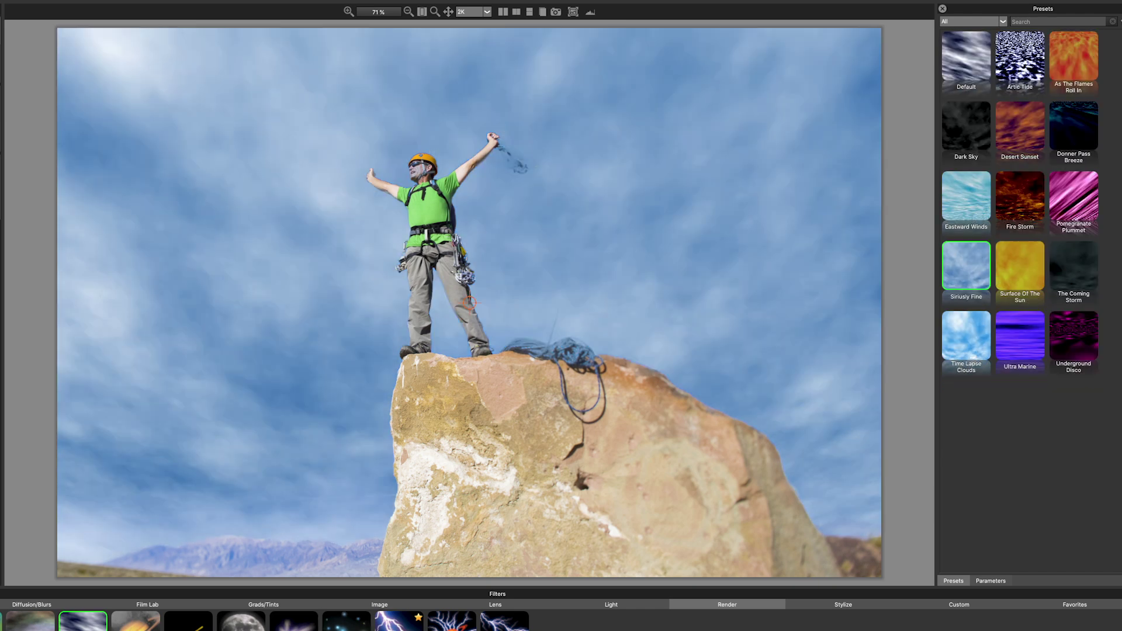
# - Switch the sky render from Siriusly Fine to the Default preset
pyautogui.click(966, 55)
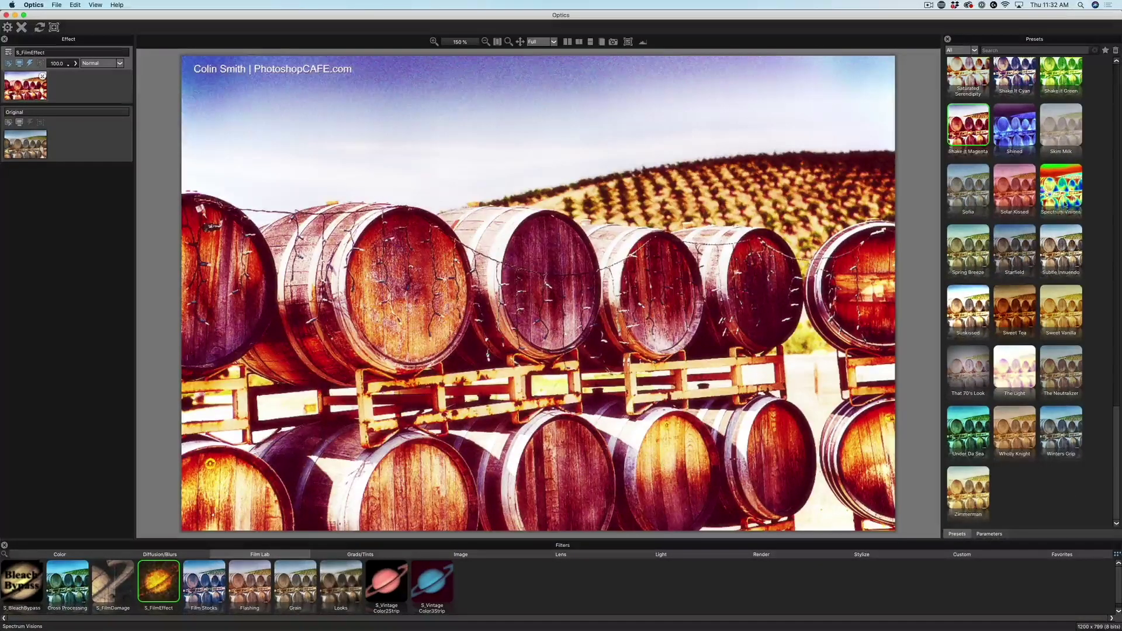
# - Preview Subtle Innuendo, Zimmerman, Under Da Sea and That 70's Look, then choose Sofia
pyautogui.click(1060, 245)
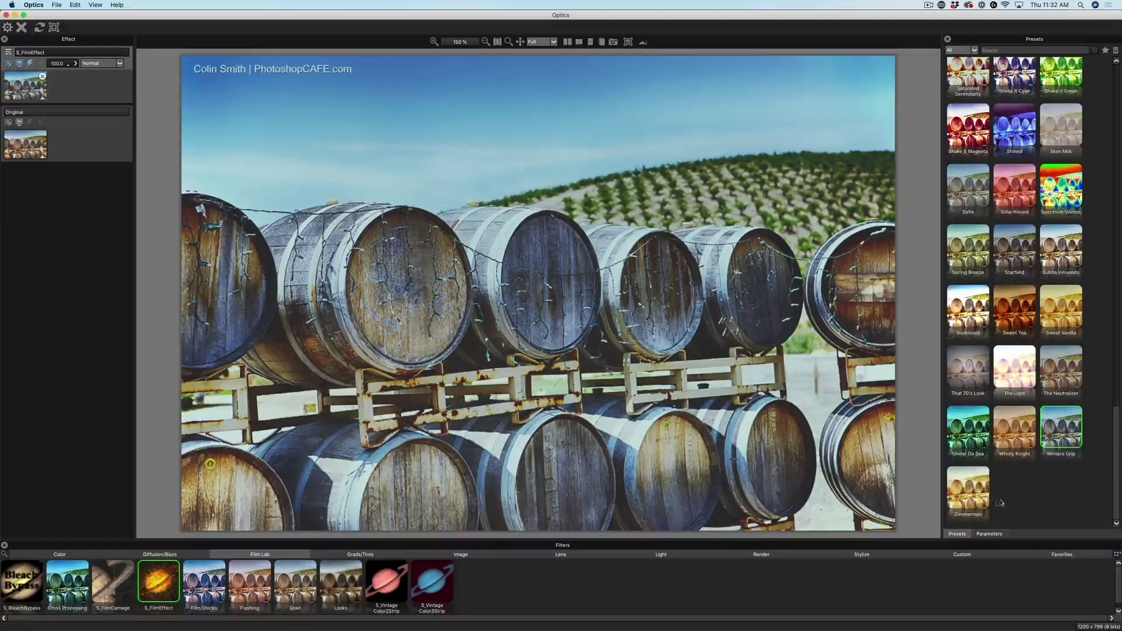
pyautogui.click(974, 476)
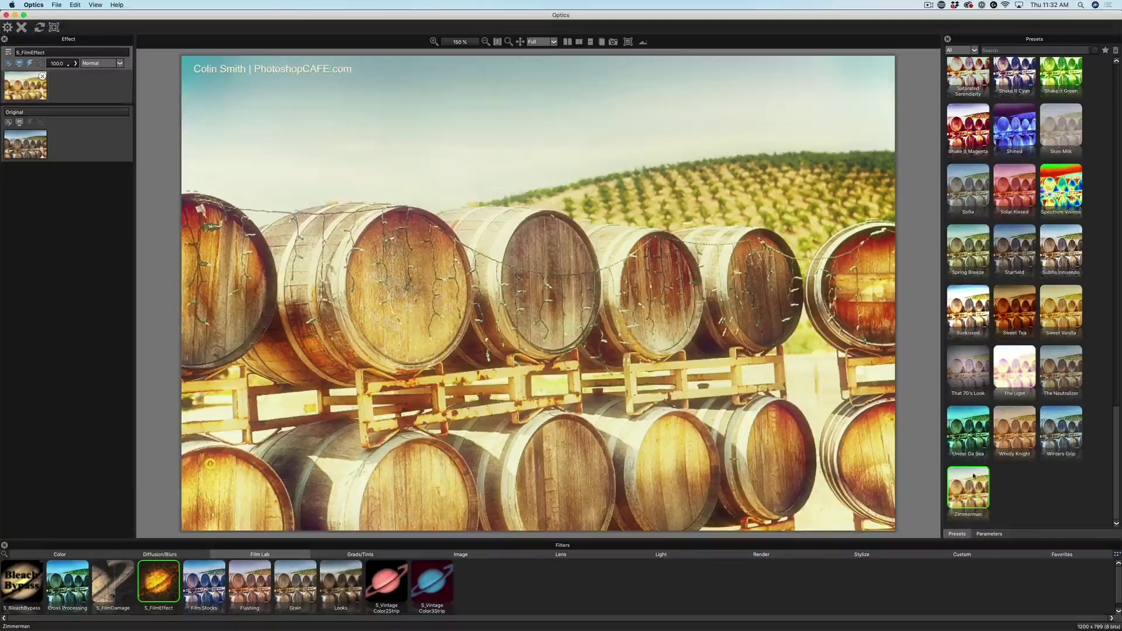
pyautogui.click(979, 426)
pyautogui.click(973, 373)
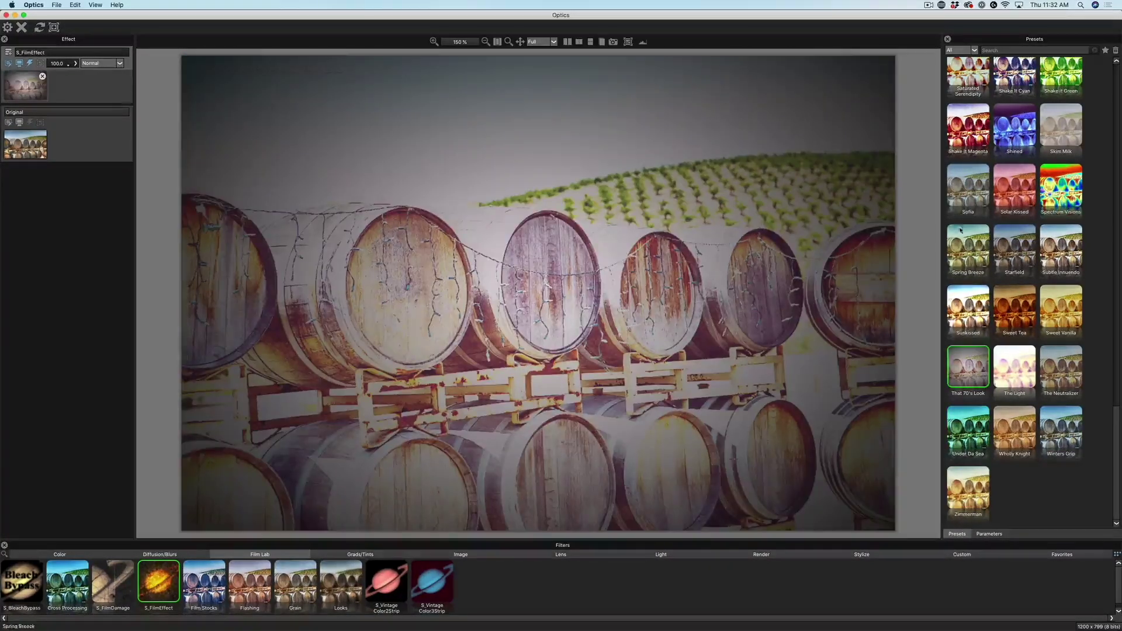
pyautogui.click(968, 188)
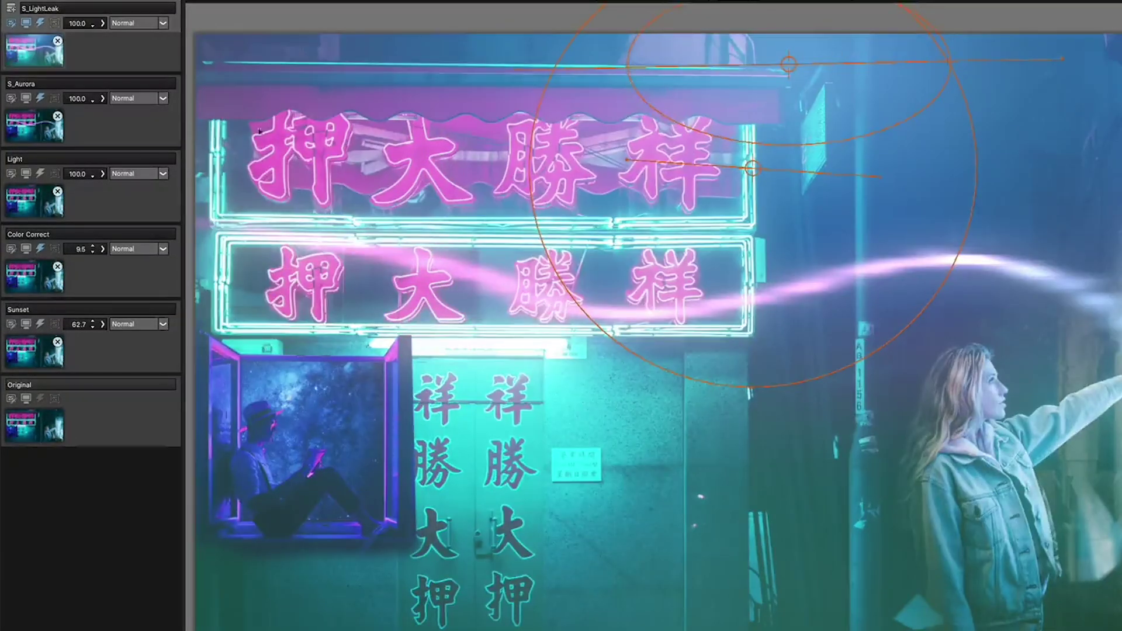
# - Move the light-leak layer below the aurora layer and paint fog include strokes across the street and neon signs
pyautogui.moveTo(175, 28); pyautogui.dragTo(173, 130)
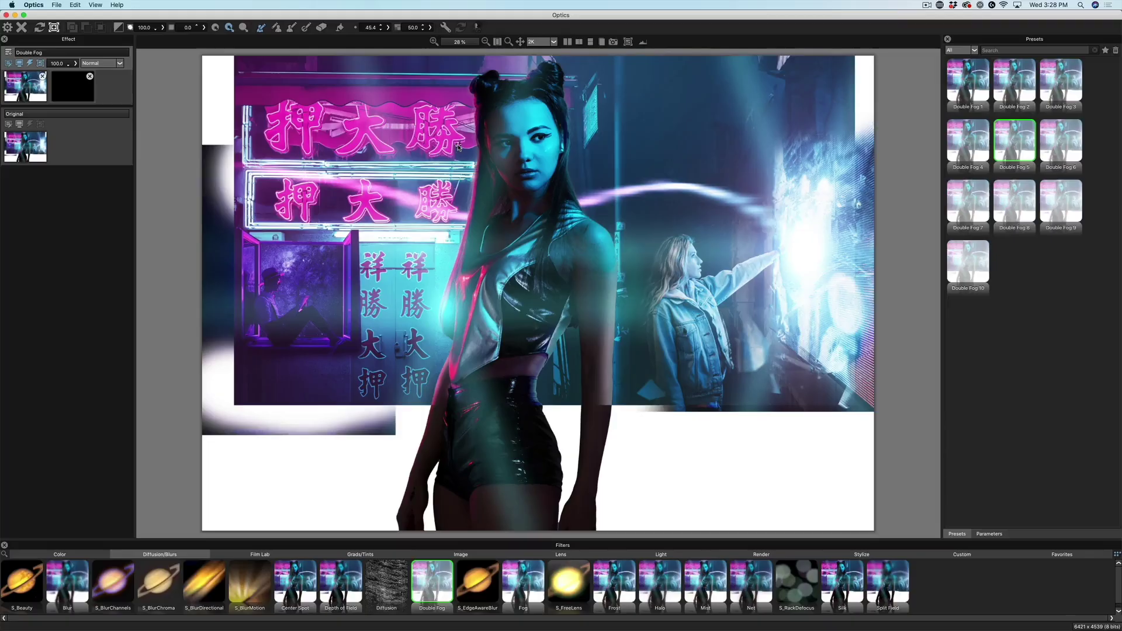
pyautogui.moveTo(380, 468)
pyautogui.mouseDown()
pyautogui.moveTo(430, 246)
pyautogui.moveTo(584, 111)
pyautogui.moveTo(783, 479)
pyautogui.mouseUp()
pyautogui.moveTo(327, 452); pyautogui.dragTo(304, 304)
pyautogui.moveTo(312, 263); pyautogui.dragTo(222, 170)
pyautogui.moveTo(565, 357); pyautogui.dragTo(567, 401)
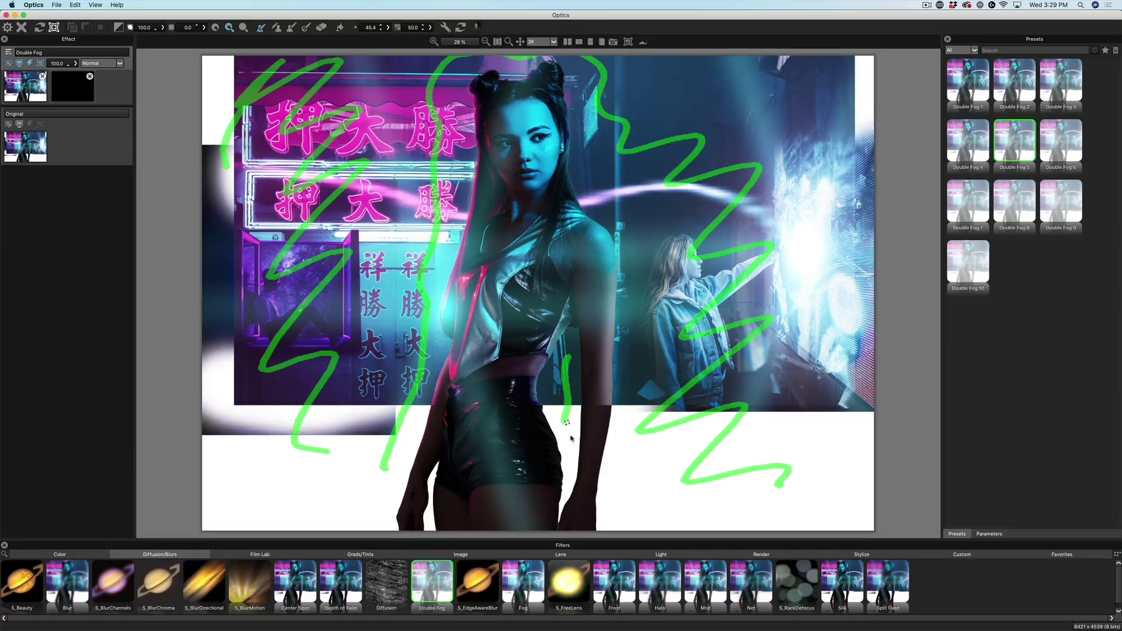
# - Paint exclude strokes over the woman so she stays fog-free
pyautogui.click(276, 27)
pyautogui.moveTo(509, 96)
pyautogui.mouseDown()
pyautogui.moveTo(520, 174)
pyautogui.moveTo(421, 520)
pyautogui.moveTo(579, 514)
pyautogui.moveTo(538, 195)
pyautogui.moveTo(485, 88)
pyautogui.moveTo(471, 339)
pyautogui.mouseUp()
pyautogui.moveTo(550, 159)
pyautogui.mouseDown()
pyautogui.moveTo(572, 225)
pyautogui.moveTo(607, 268)
pyautogui.mouseUp()
# - Check the painted mask on its own, then render the fog mask from the strokes
pyautogui.click(628, 42)
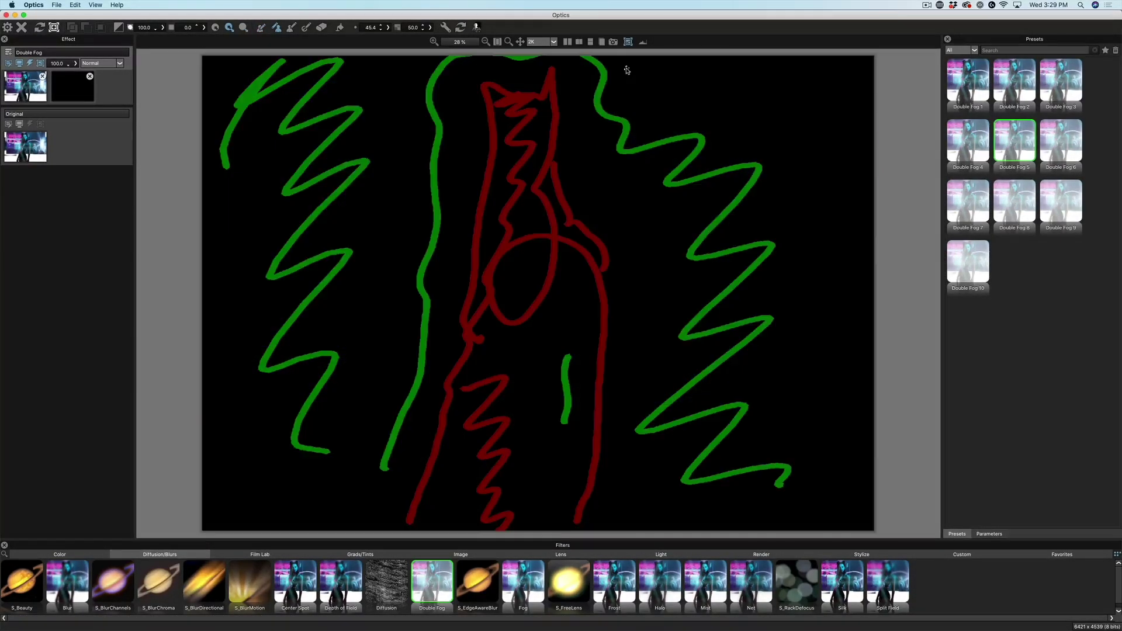
pyautogui.click(628, 42)
pyautogui.click(476, 27)
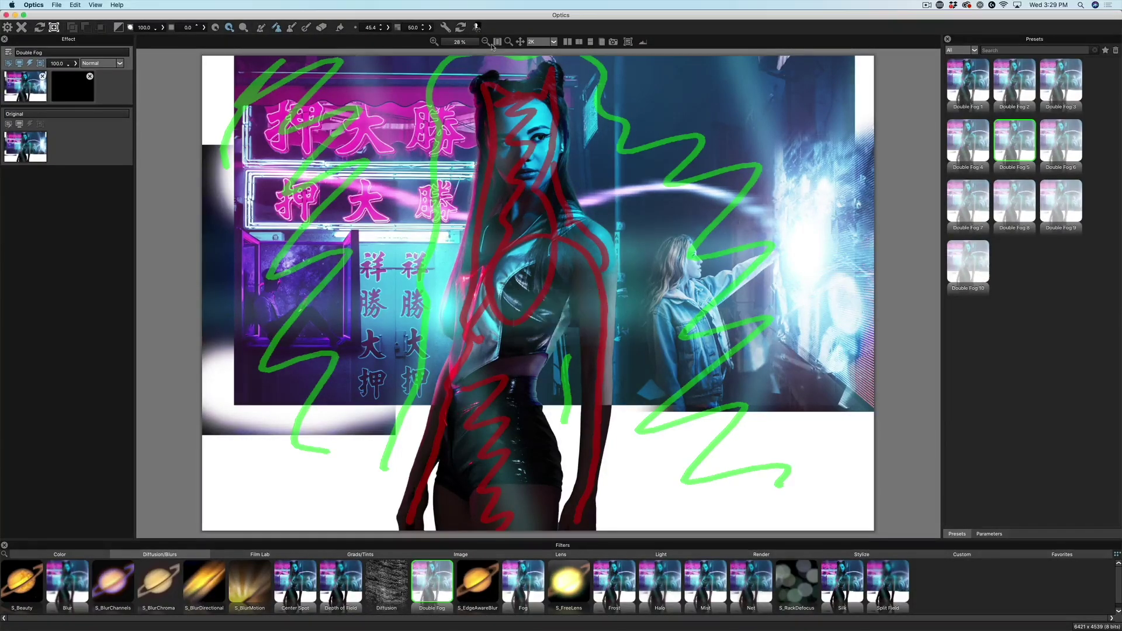
pyautogui.click(26, 87)
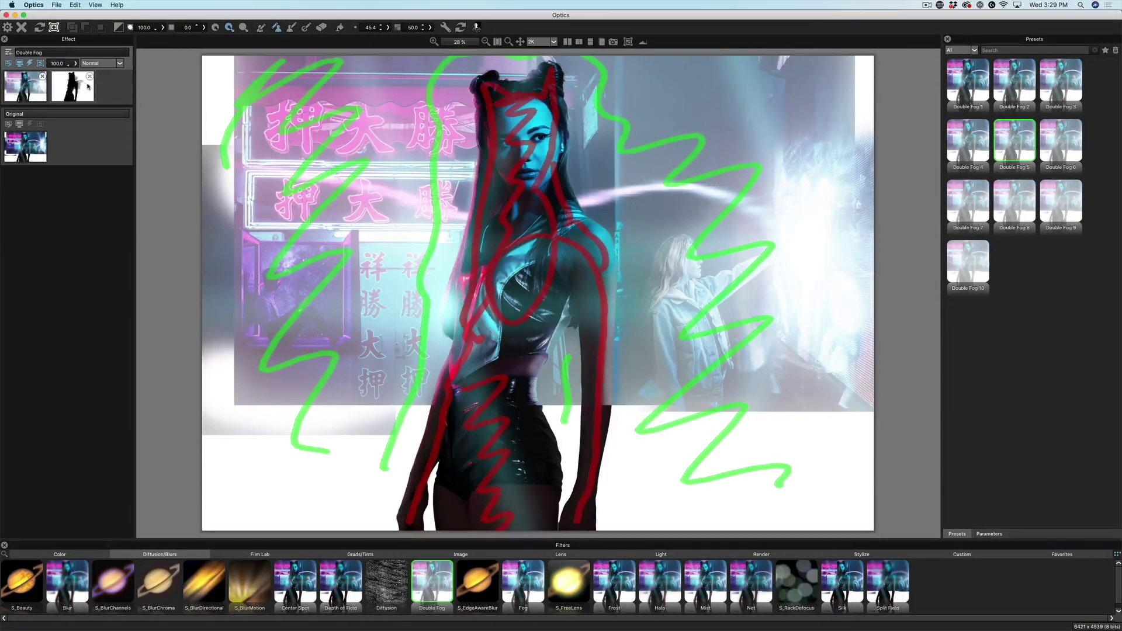